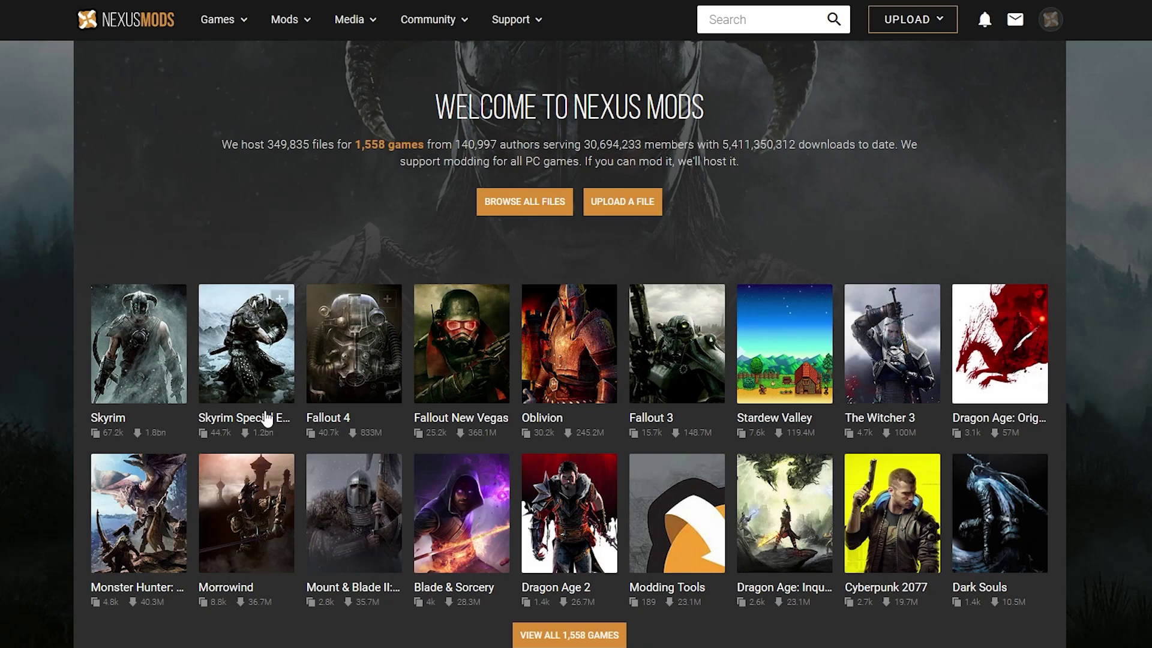
Step: Open the MHR Overlay - Monster HP - Damage Meter mod page among the hot mods for Monster Hunter Rise
left_click(123, 521)
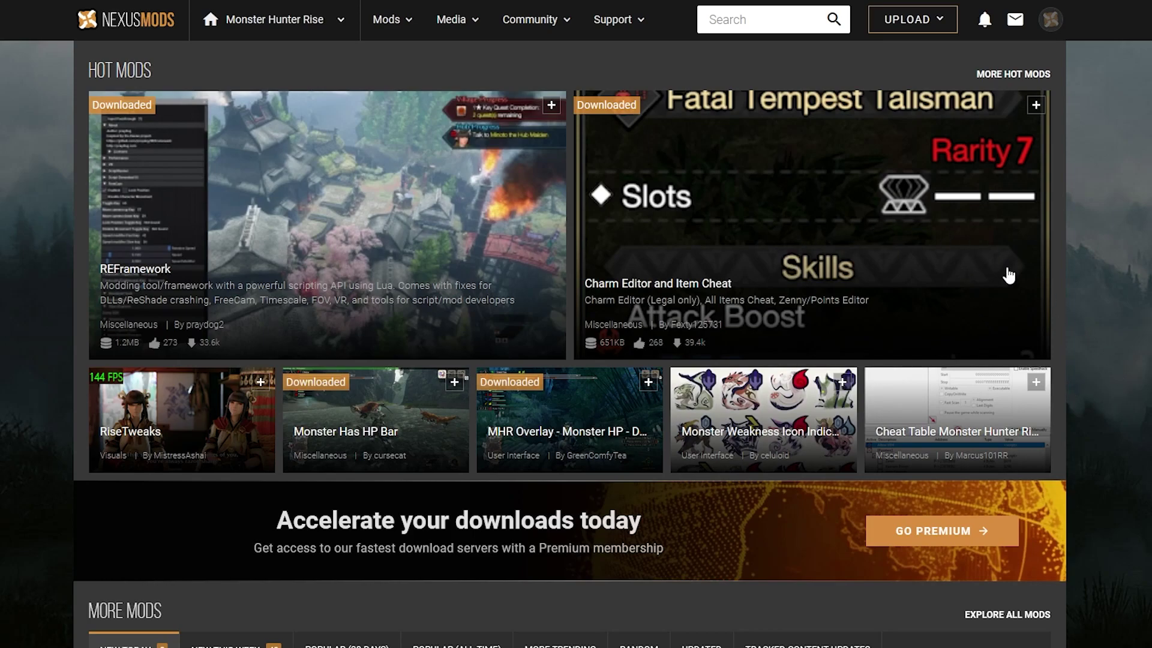
left_click(578, 410)
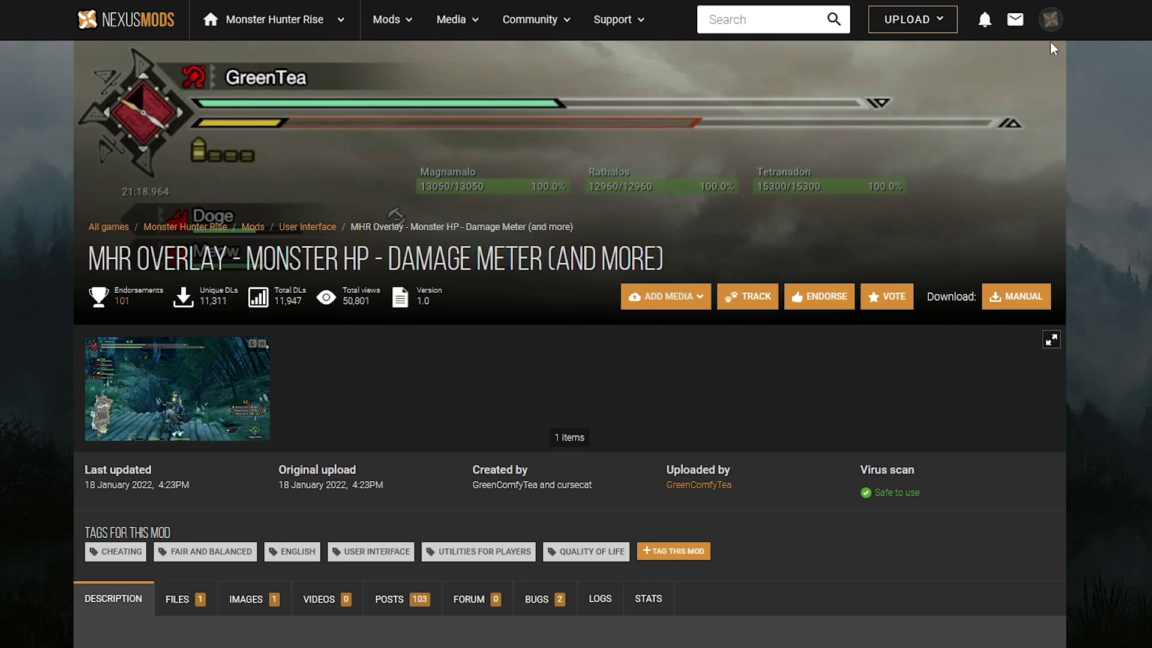
scroll(1063, 69, "down", 4)
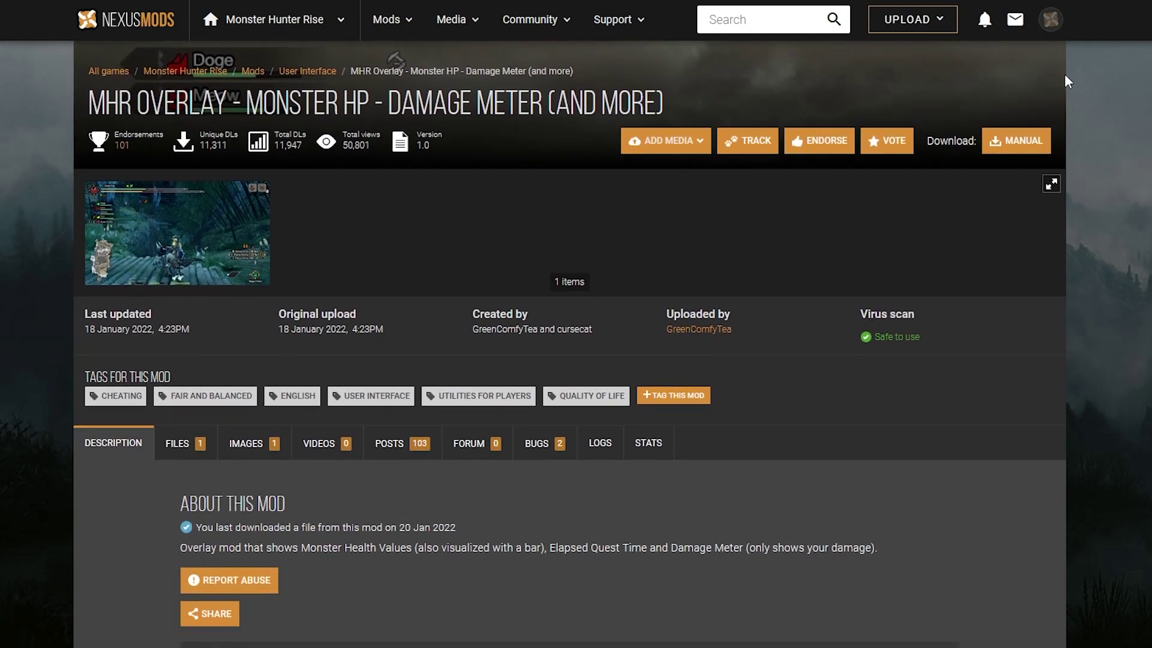
scroll(480, 321, "down", 1)
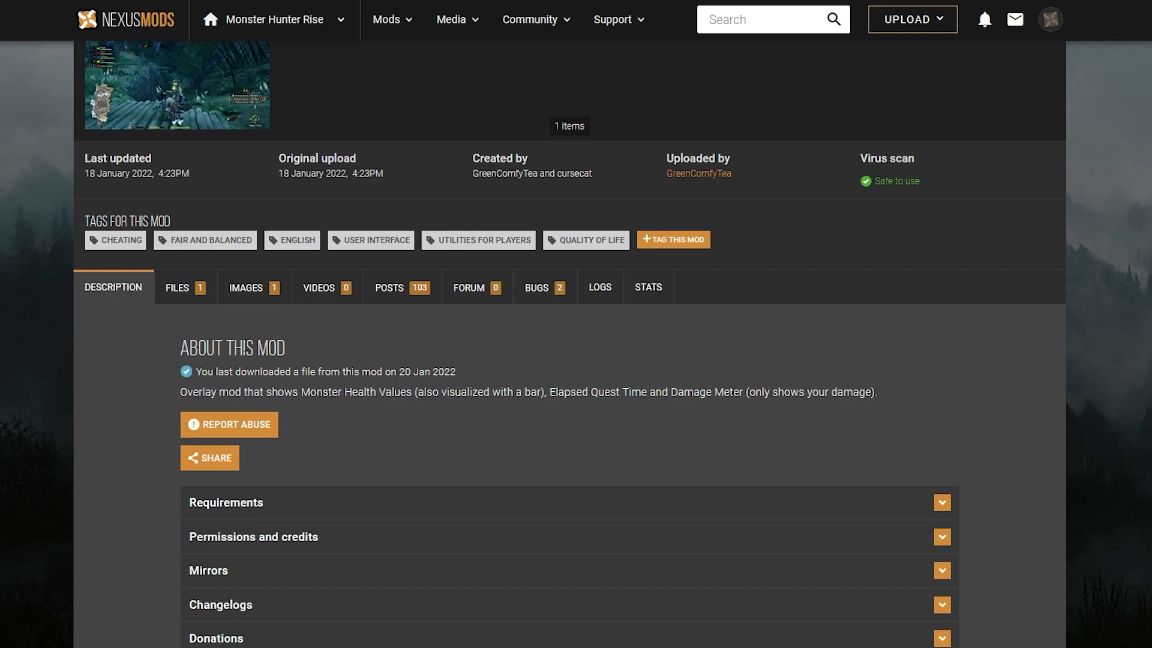
Step: Request the manual download of the MHR Overlay main file and open the page of its required REFramework mod
left_click(180, 289)
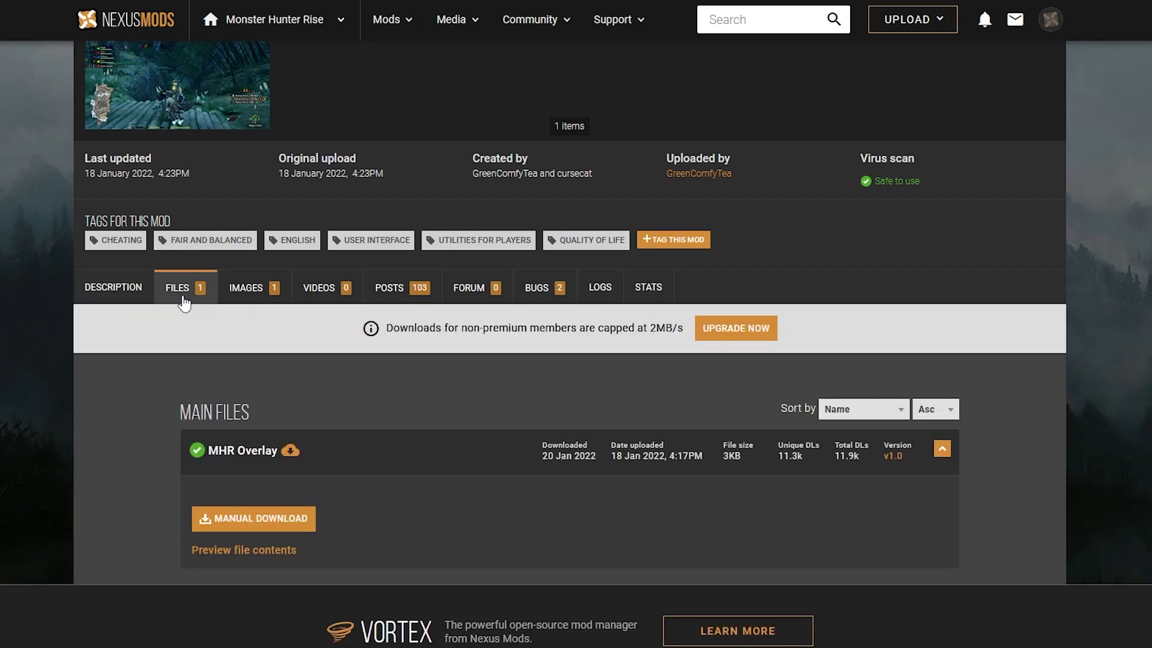
scroll(324, 450, "down", 2)
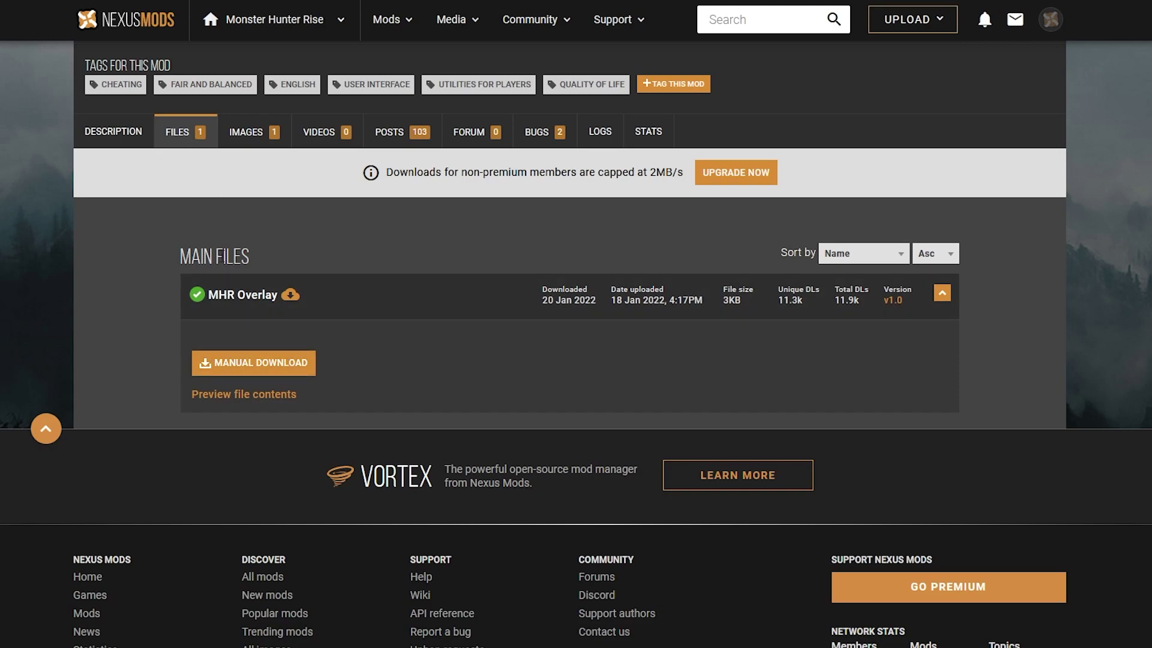
left_click(268, 370)
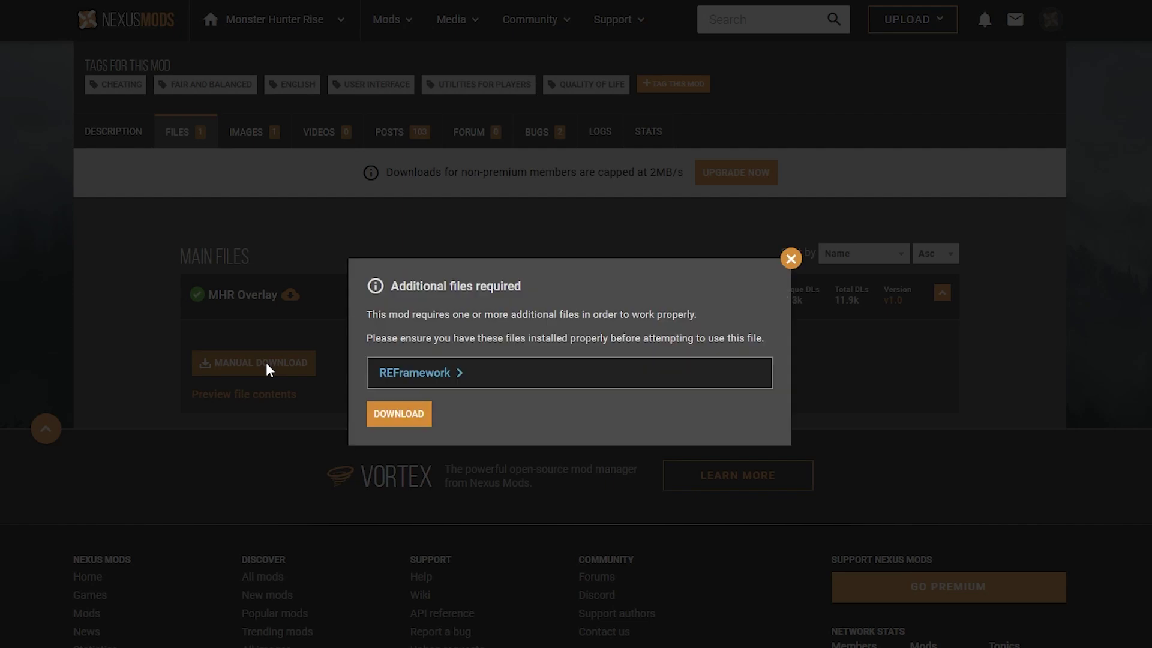
left_click(432, 374)
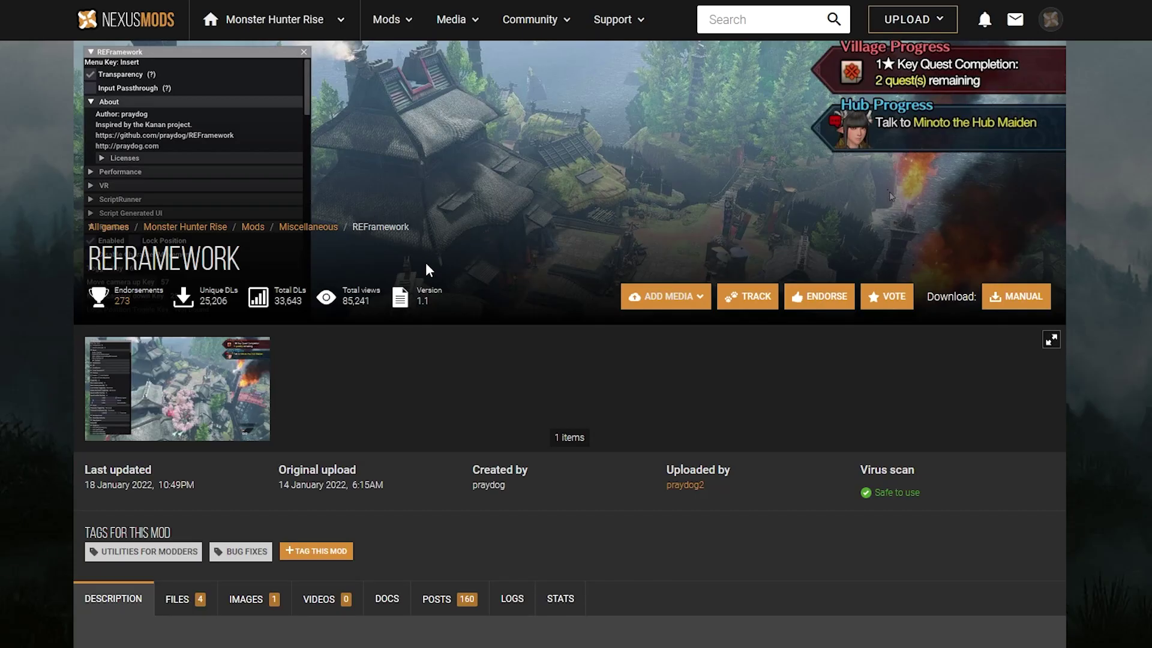
Step: Download the REFramework main file version 1.1 manually, using the free slow download
scroll(447, 351, "down", 3)
scroll(380, 343, "down", 3)
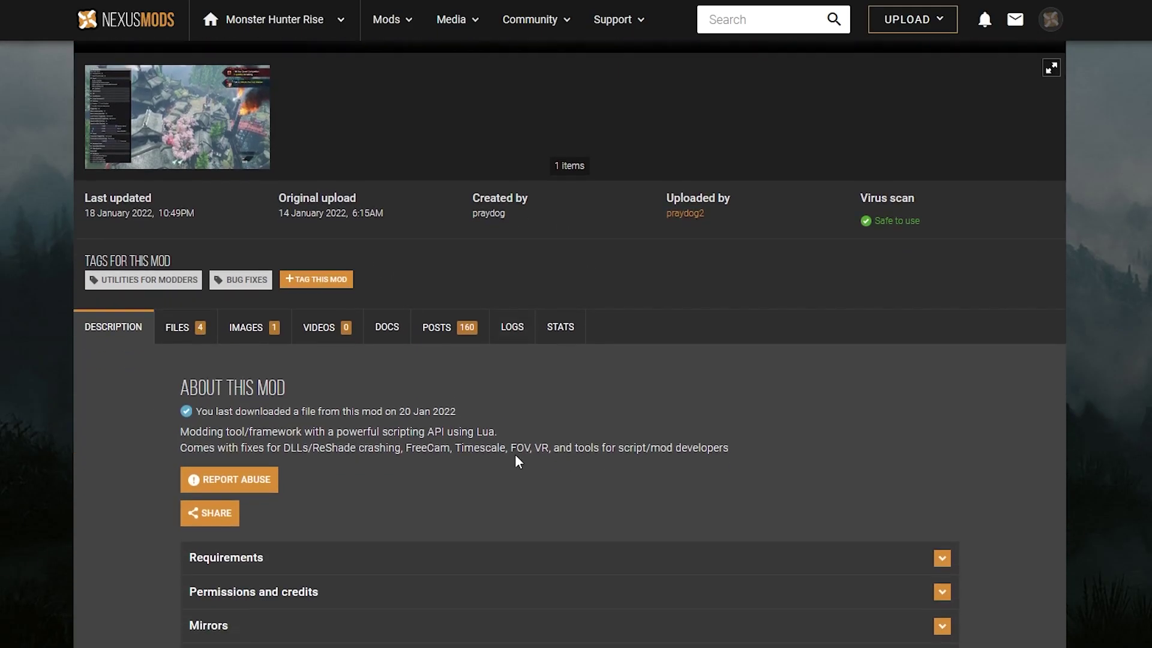
left_click(193, 305)
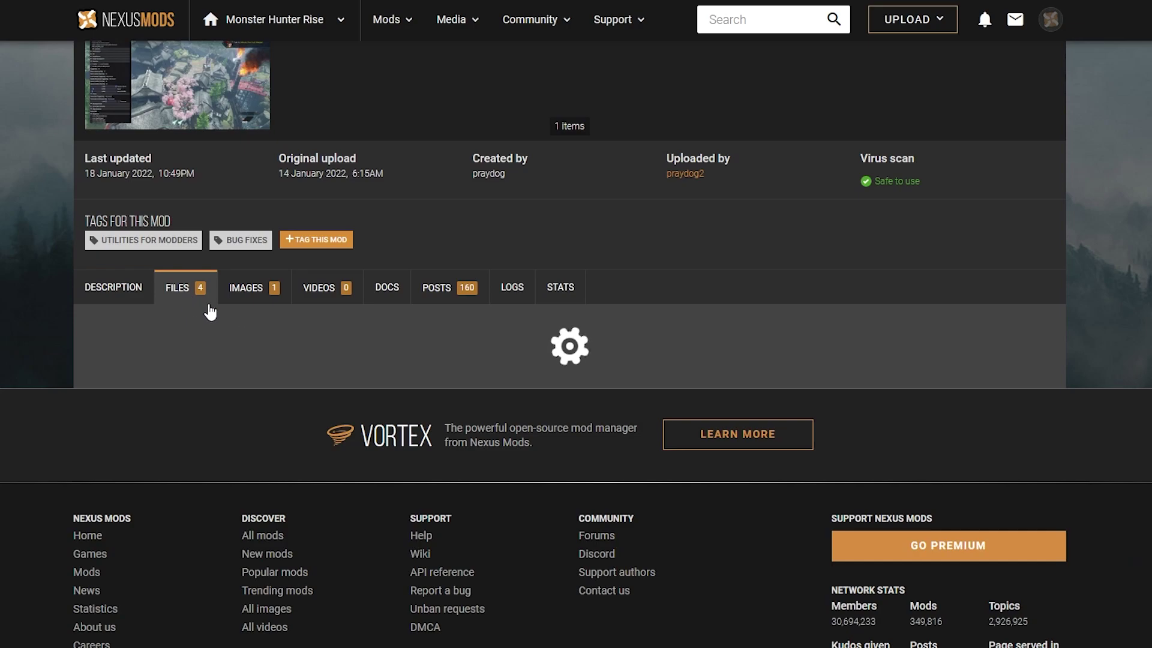
scroll(308, 326, "down", 3)
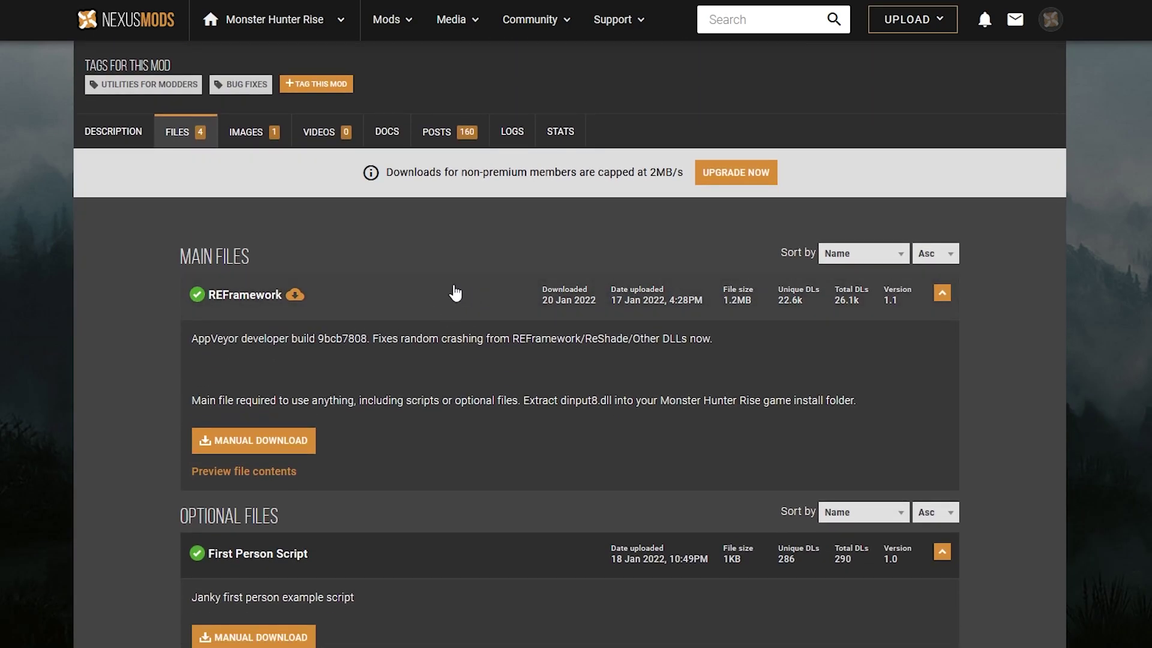
scroll(312, 306, "down", 1)
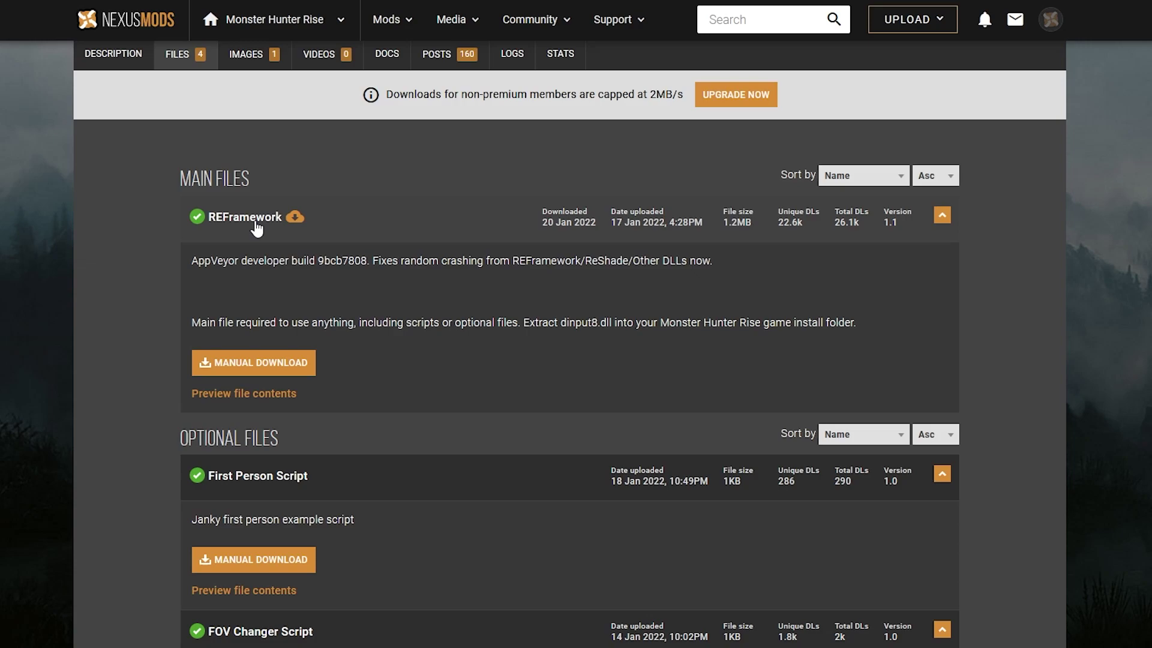
scroll(264, 258, "down", 1)
left_click(270, 288)
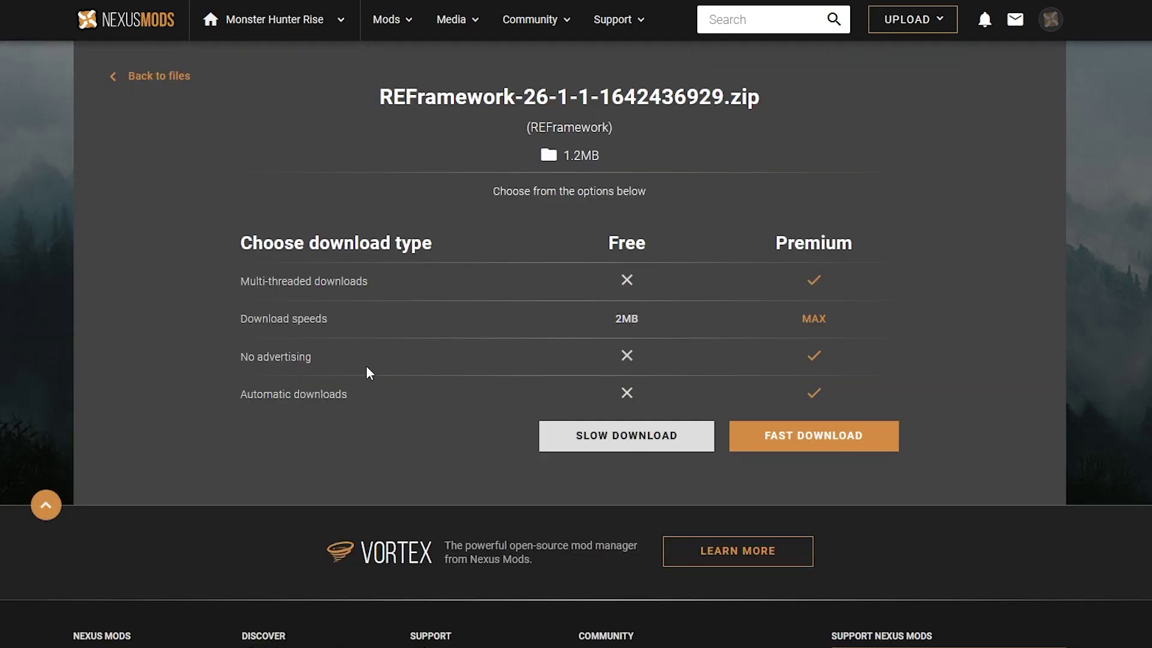
left_click(618, 444)
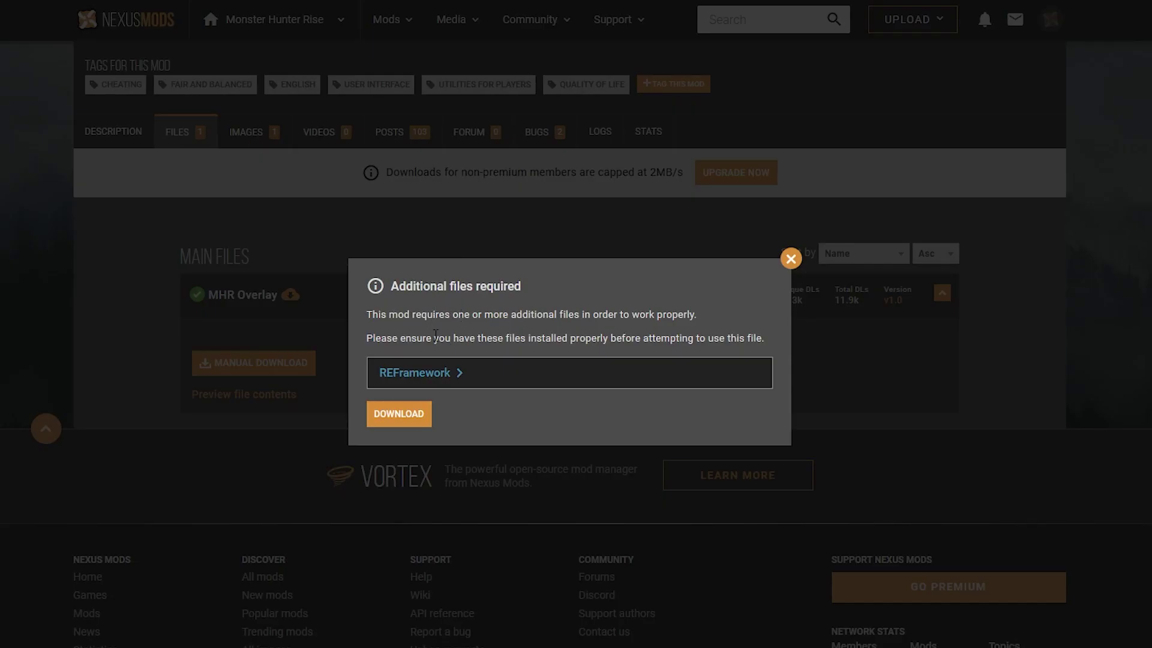
Step: Return to the MHR Overlay download request and download its archive with the free slow option
left_click(411, 413)
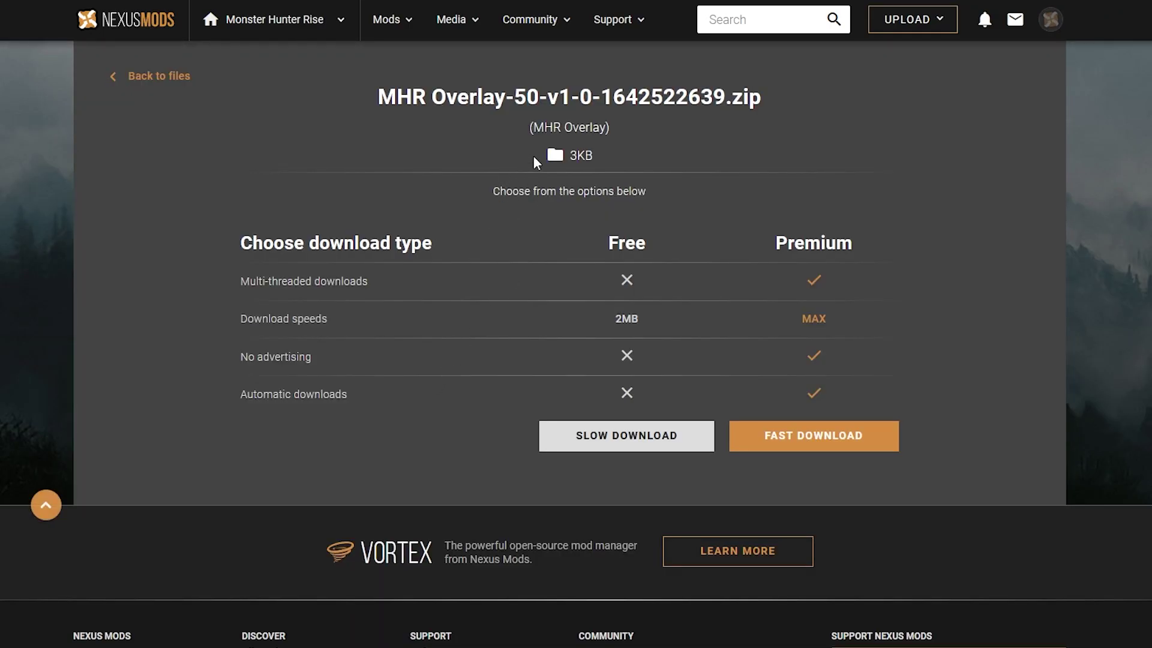
left_click(643, 426)
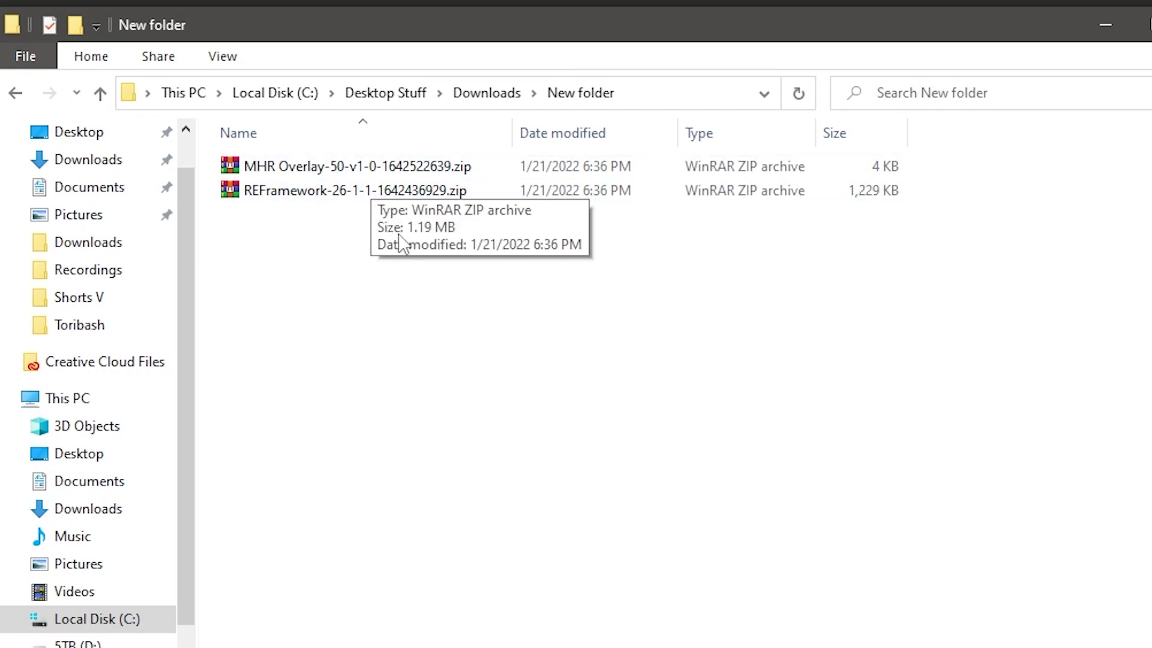
Step: Extract the REFramework and MHR Overlay ZIP archives directly into their current download folder
left_click(395, 192)
right_click(394, 191)
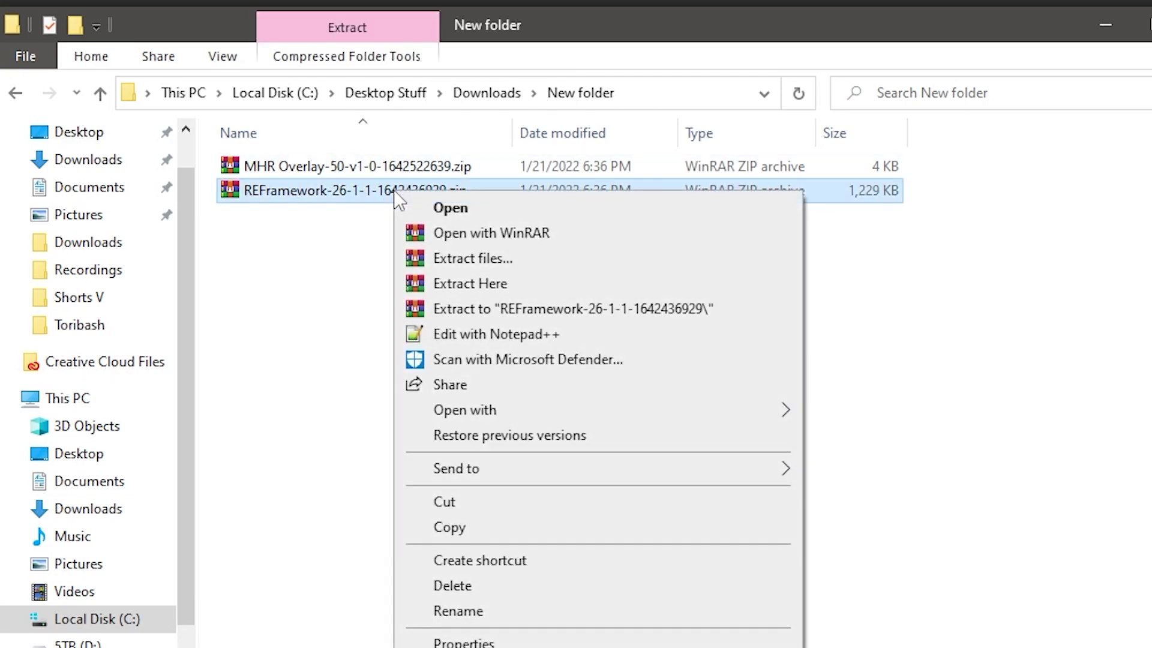
left_click(502, 287)
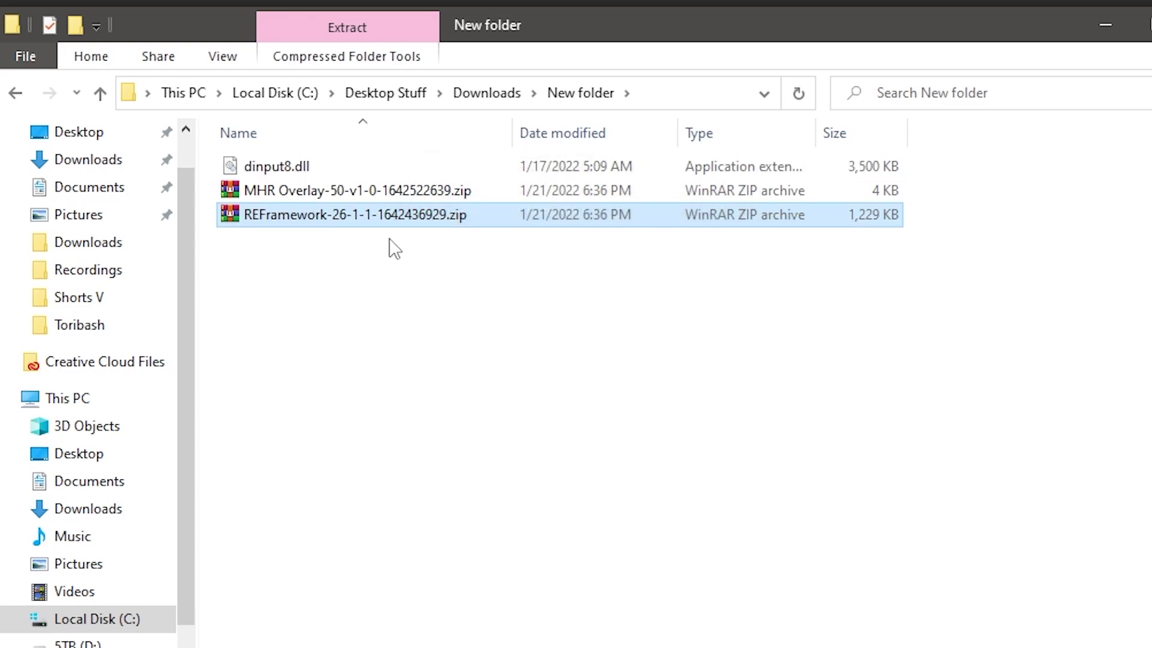
left_click(315, 190)
right_click(376, 193)
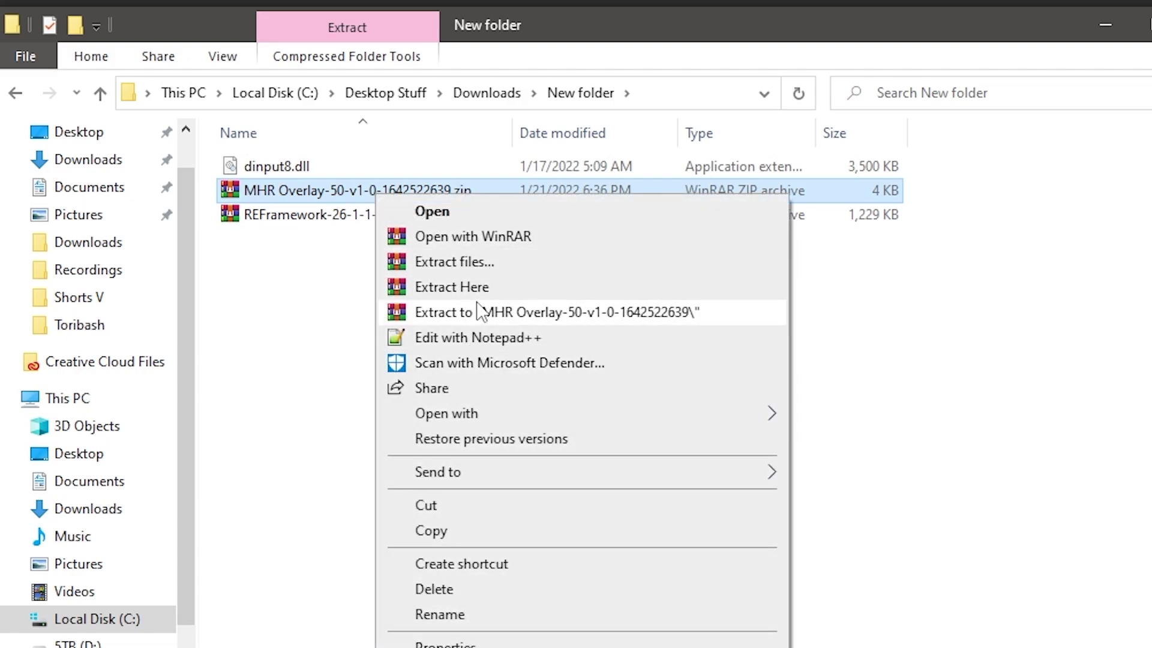
left_click(487, 289)
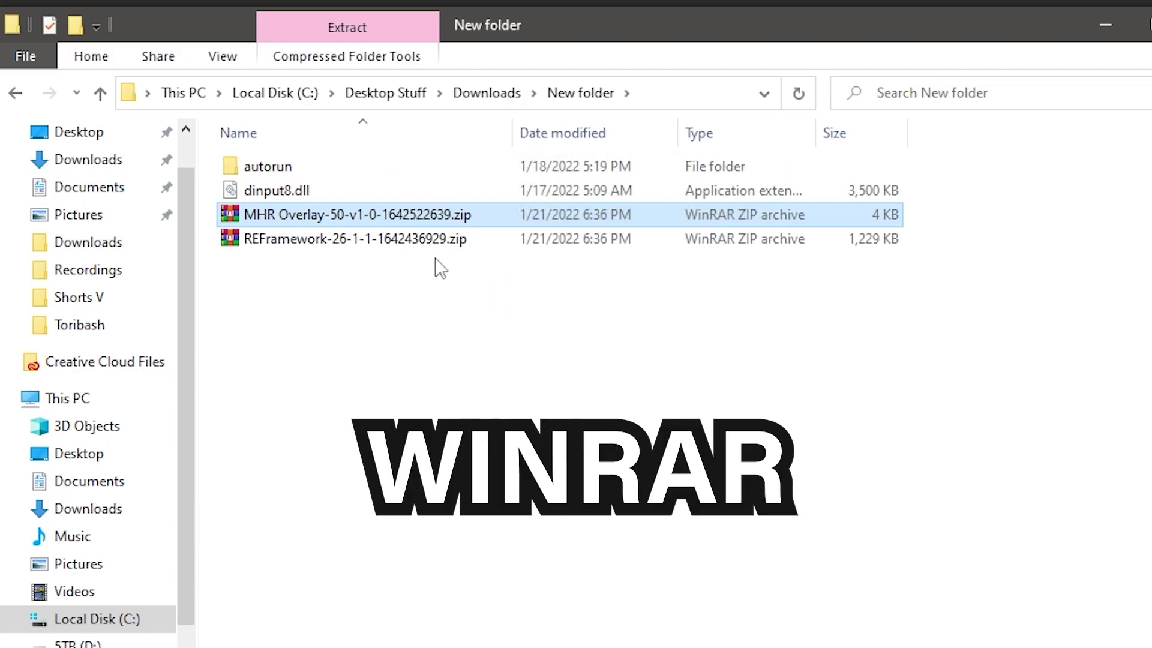
Step: Copy the extracted autorun folder and dinput8.dll file together
left_click_drag(939, 164, 293, 194)
right_click(293, 193)
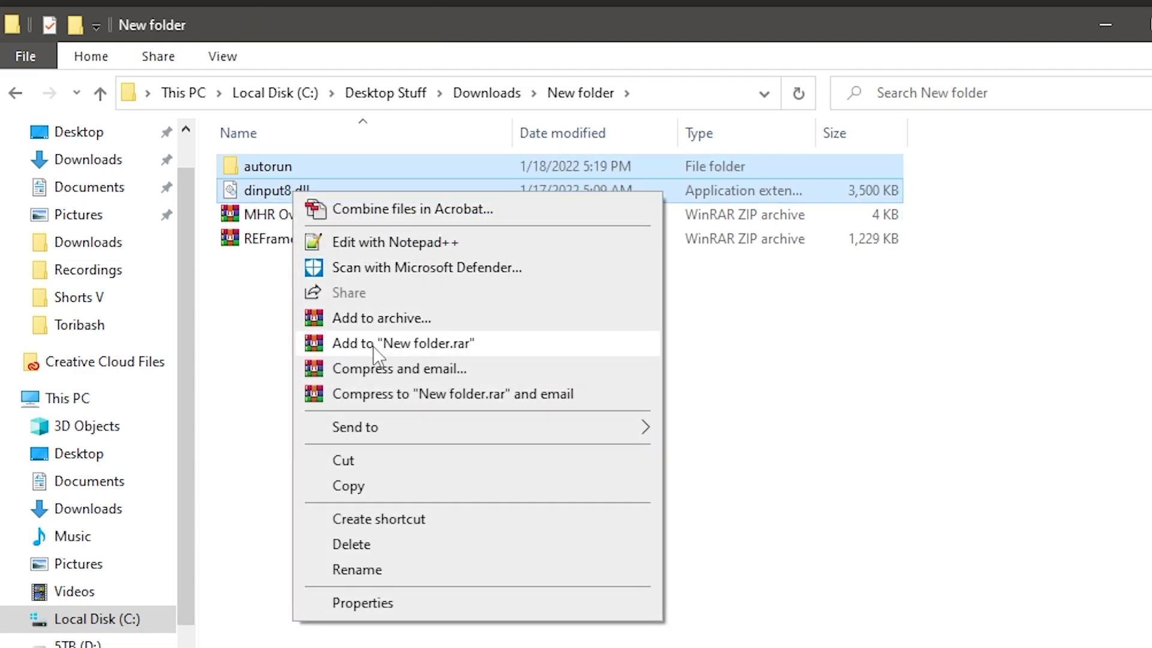
left_click(367, 489)
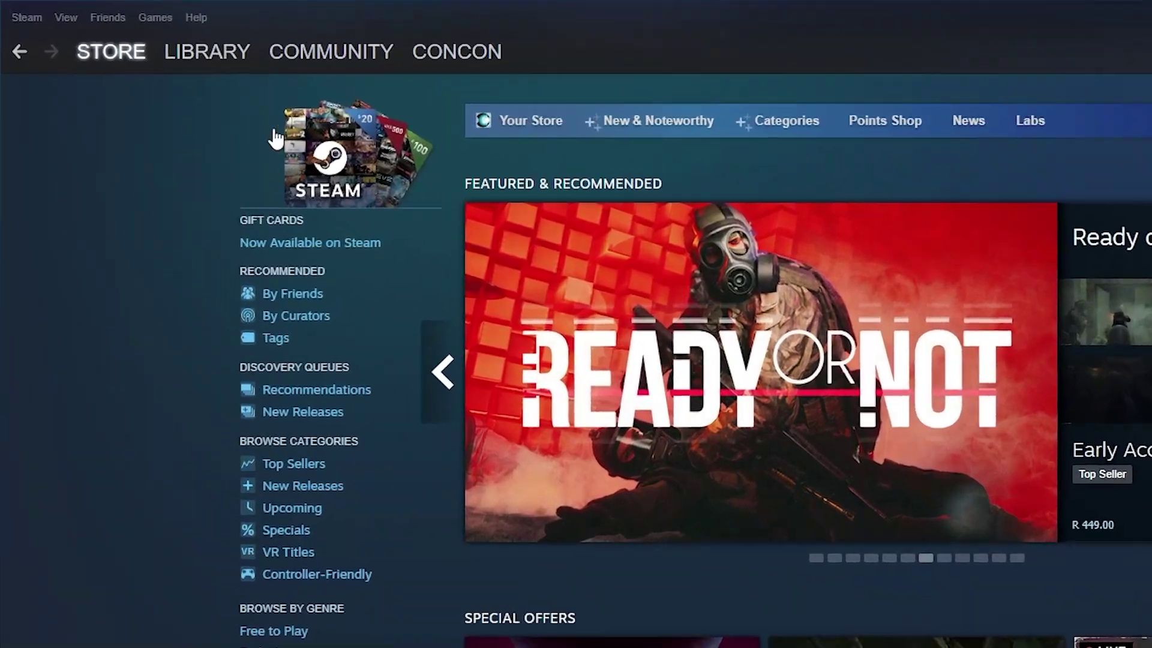
Step: Switch to Steam and browse the local files of MONSTER HUNTER RISE from the game library
mouse_move(130, 35)
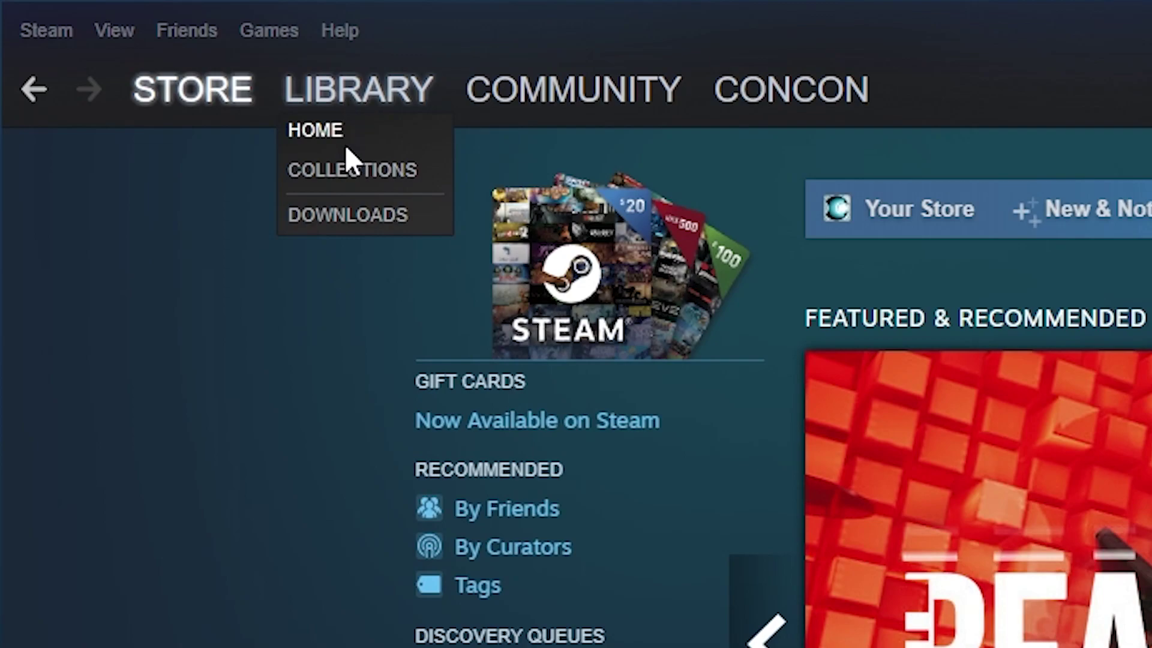
left_click(356, 171)
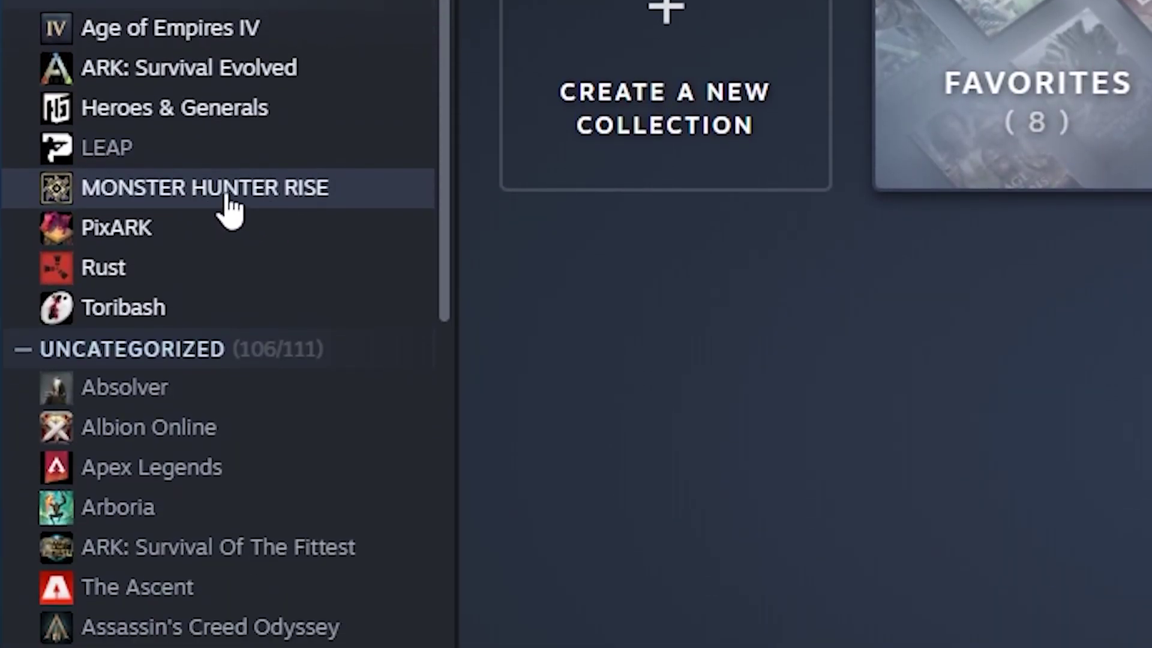
right_click(227, 569)
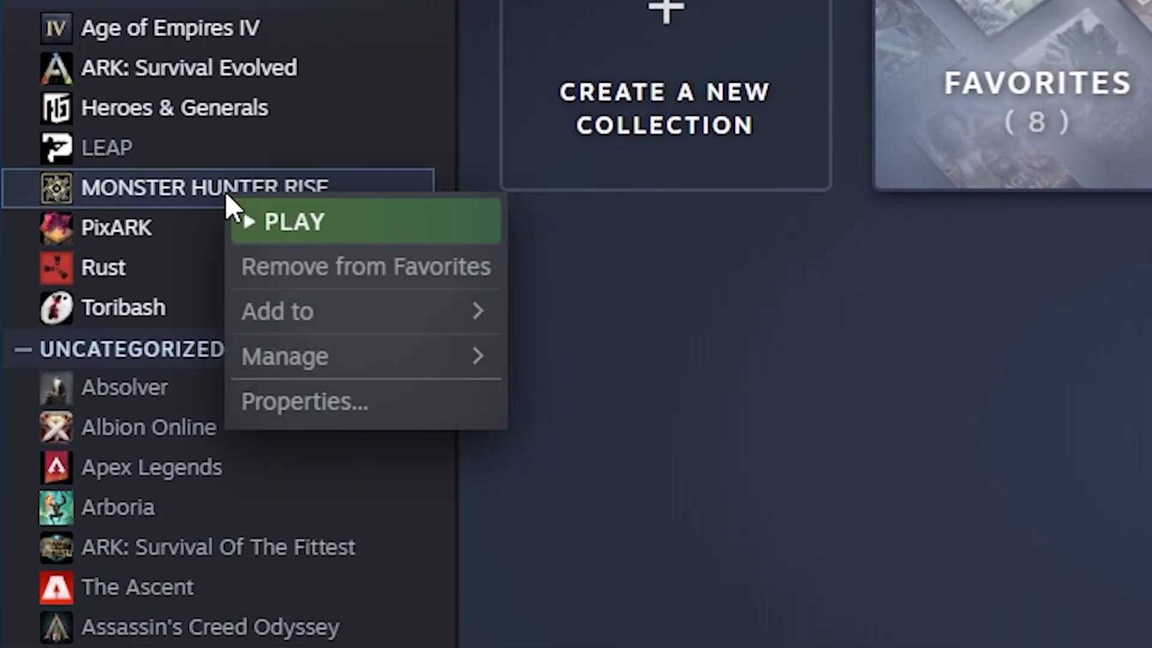
mouse_move(351, 355)
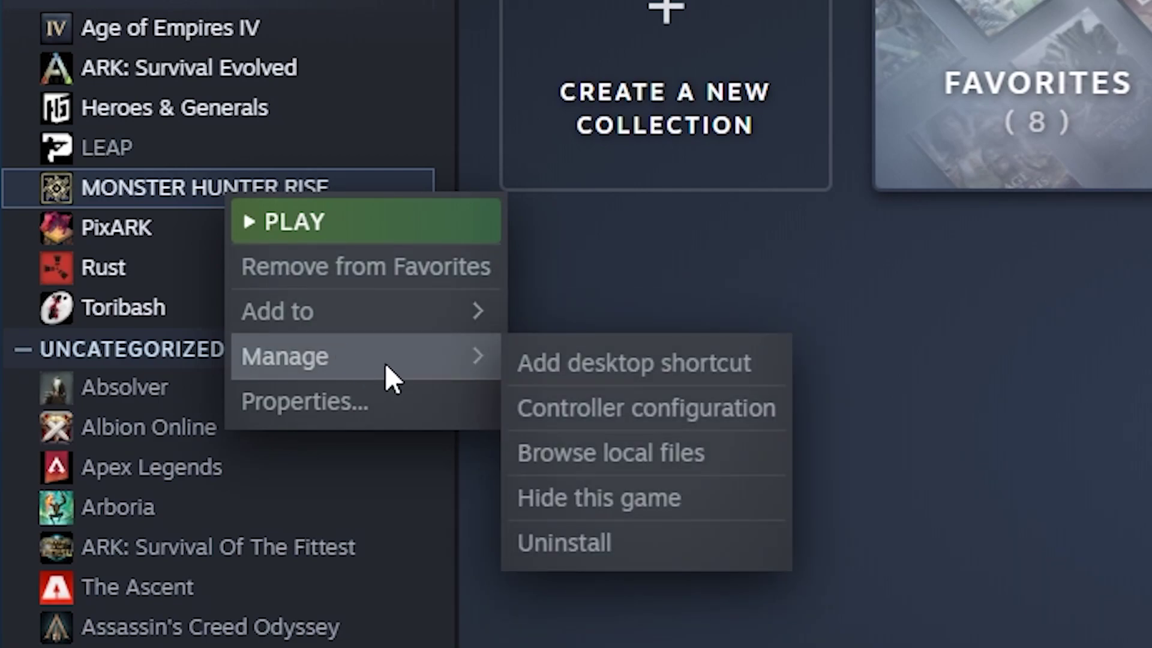
left_click(664, 454)
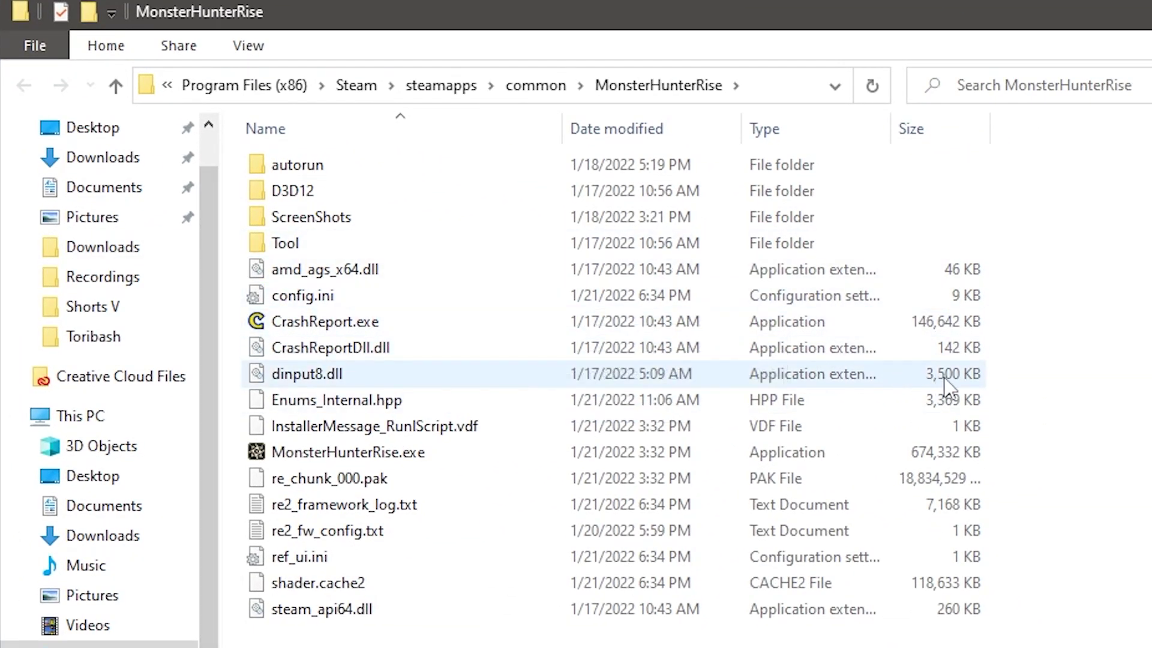
Step: Paste the copied autorun folder and dinput8.dll into the MonsterHunterRise installation folder
key("ctrl+v")
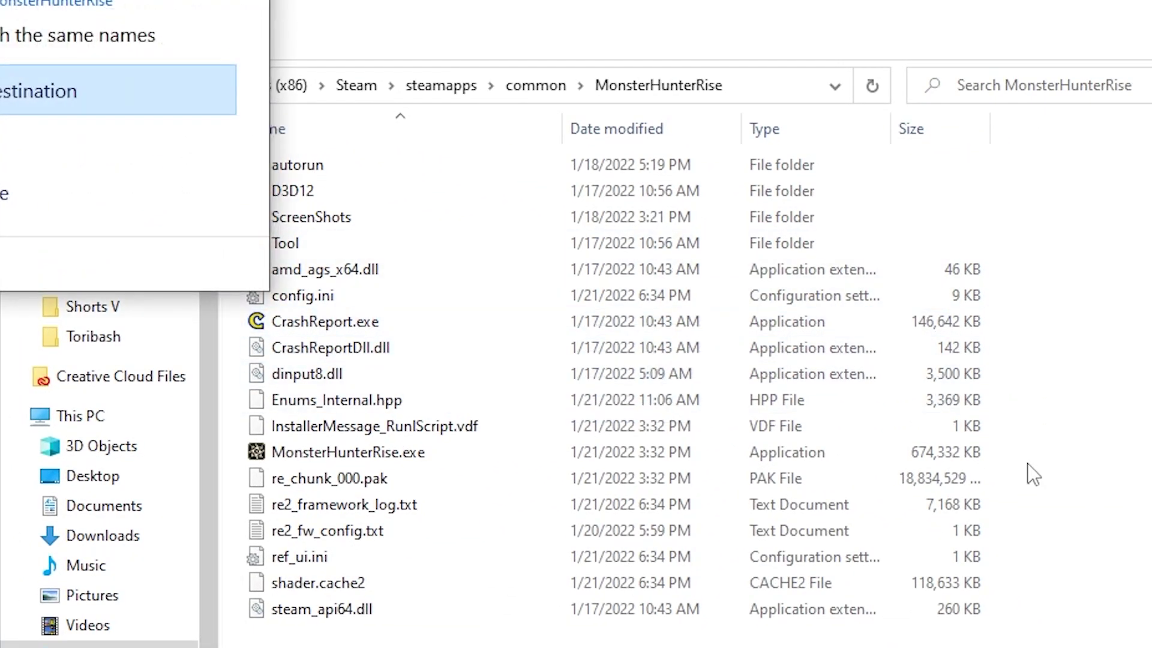
left_click_drag(57, 0, 967, 184)
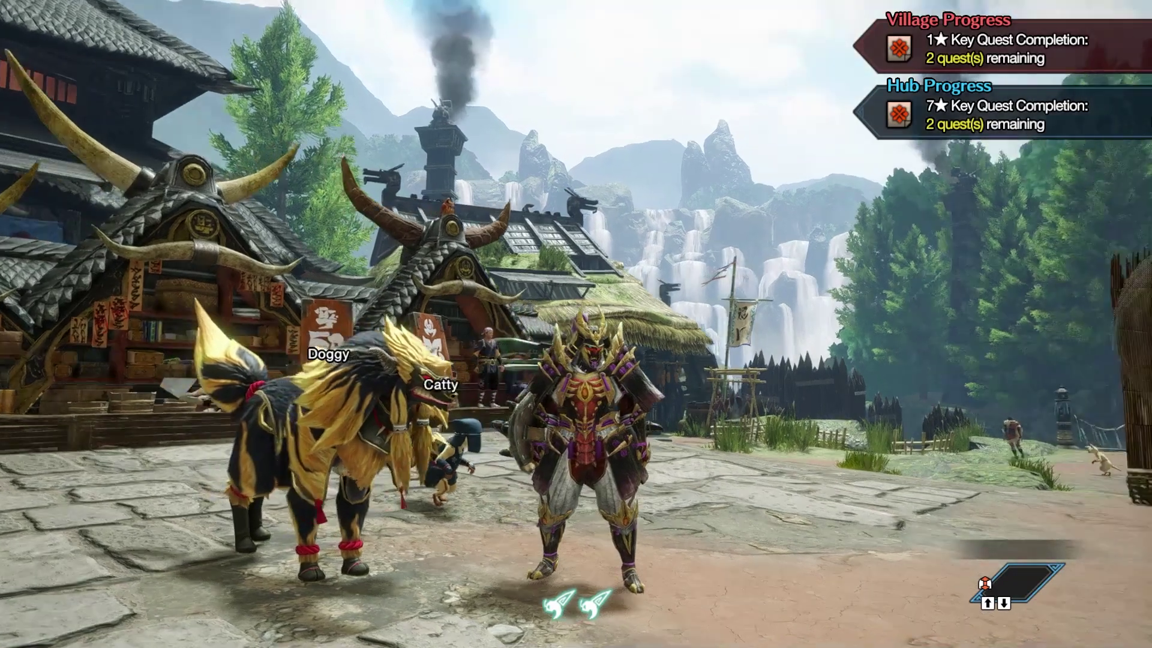
key("w")
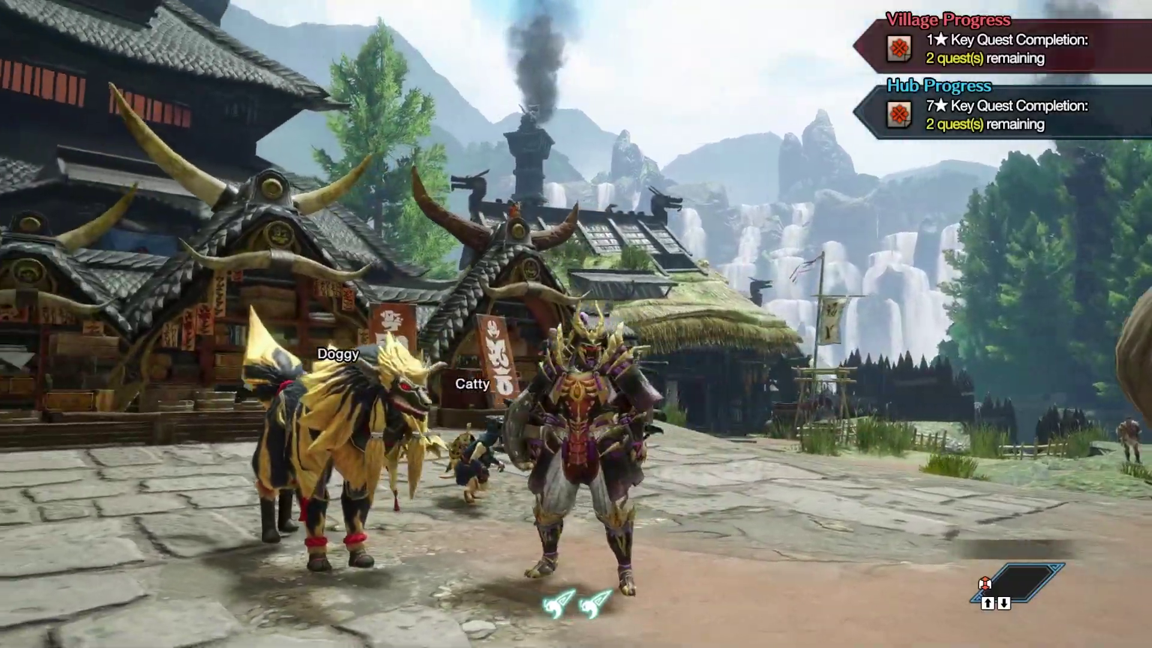
key("w")
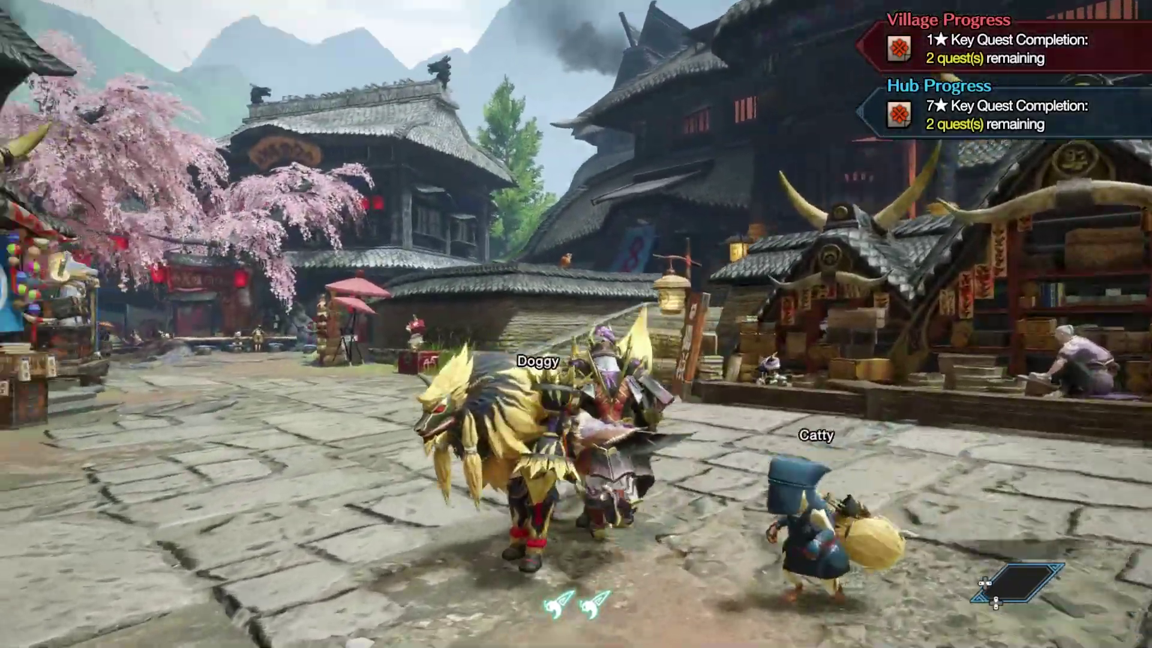